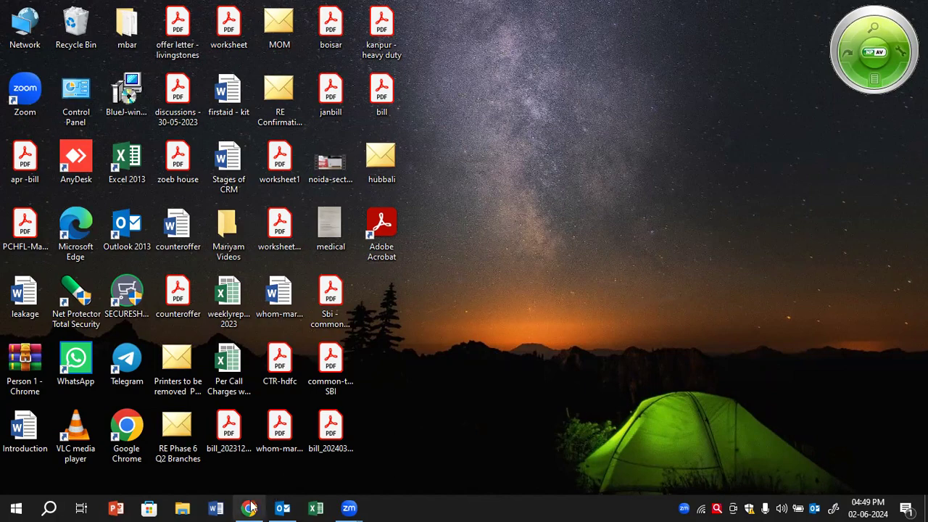
Step: Switch to Google Chrome, open the All payments pending spreadsheet and examine how the figures in the Amount column are grouped
left_click(248, 507)
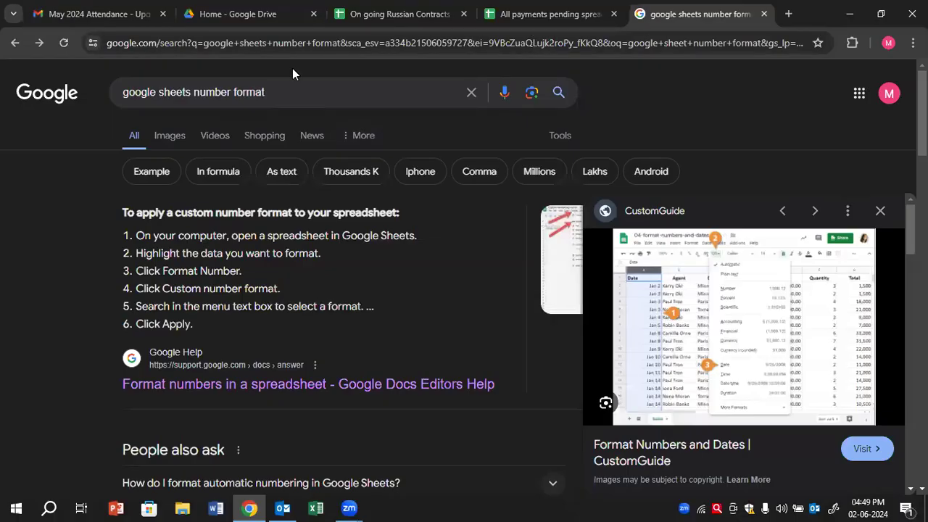
left_click(523, 14)
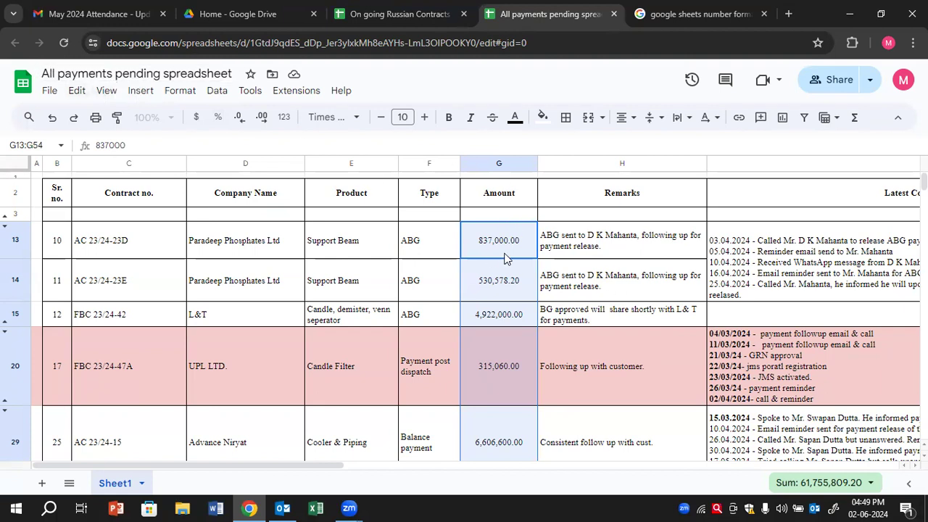
left_click_drag(478, 201, 496, 321)
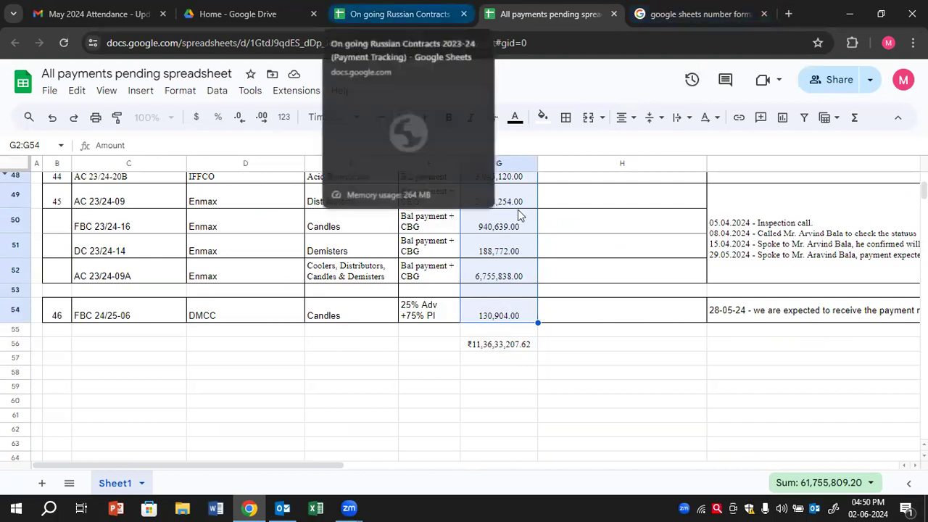
scroll(518, 213, "up", 1)
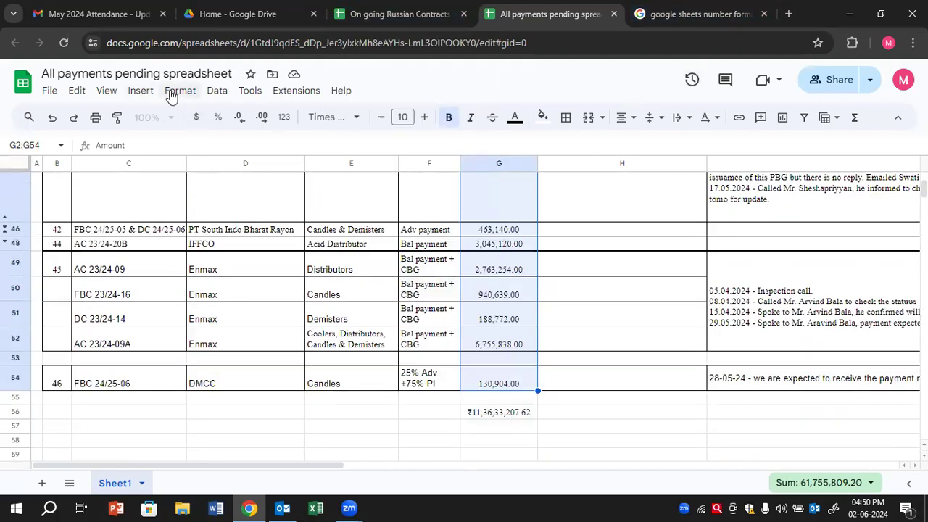
left_click(491, 220)
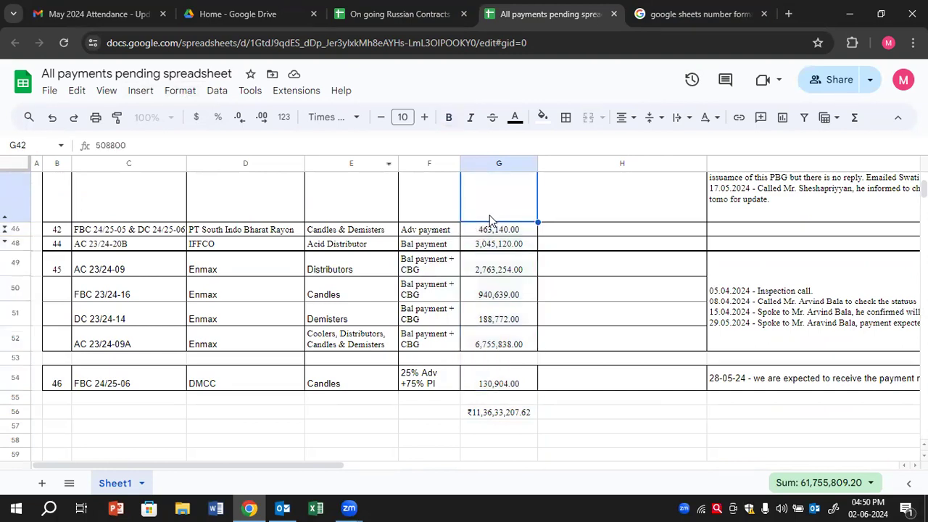
scroll(491, 220, "up", 5)
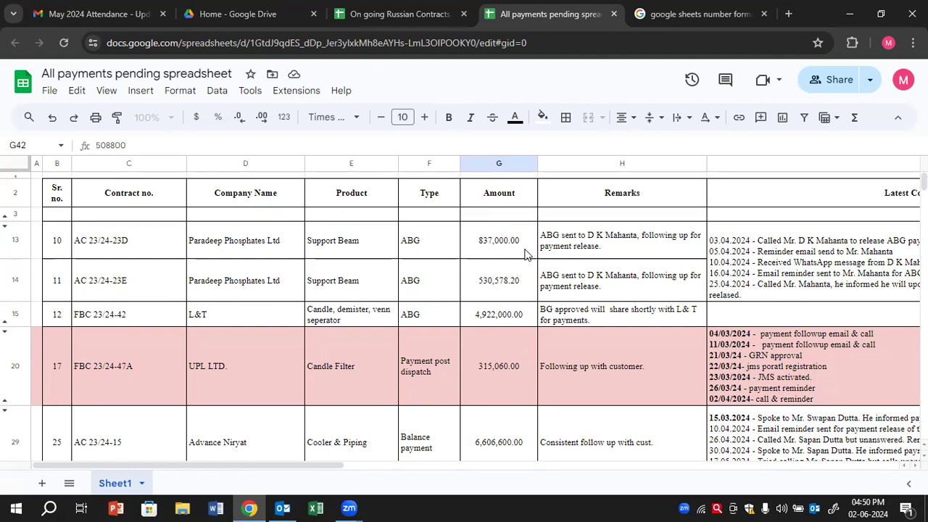
left_click(485, 248)
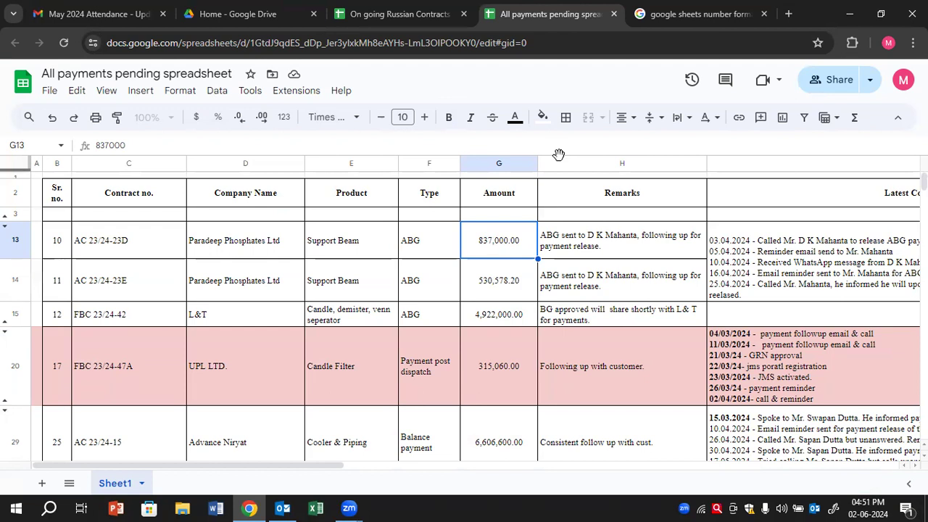
Step: Review the Google search results for "google sheets number format" and return to the All payments pending spreadsheet
left_click(673, 12)
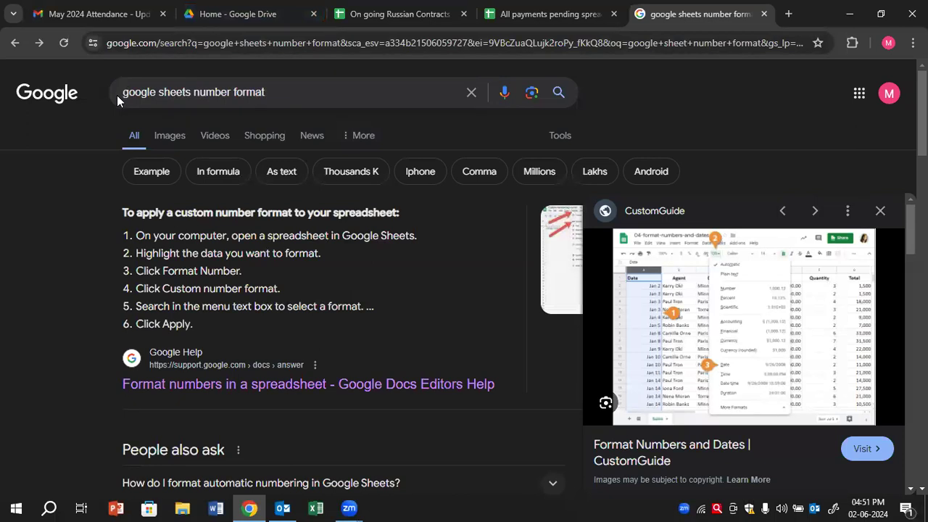
left_click_drag(265, 93, 116, 97)
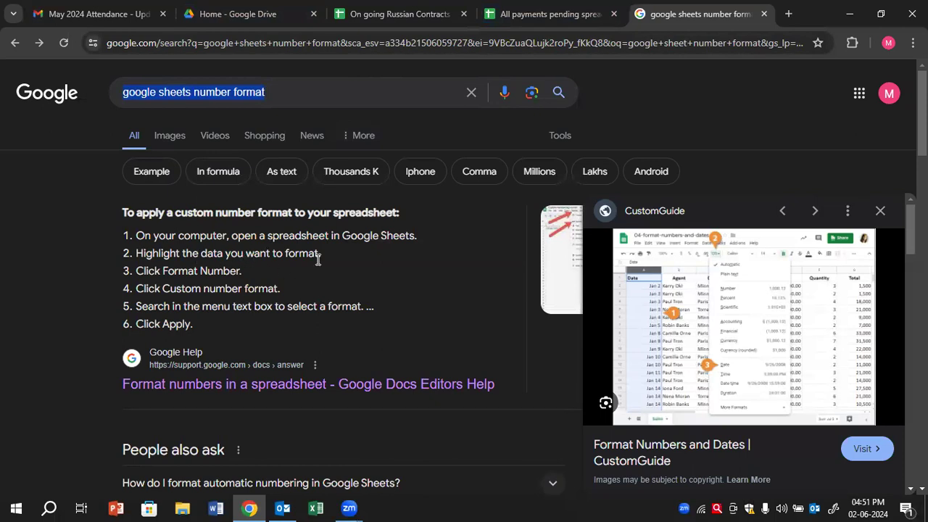
left_click(503, 13)
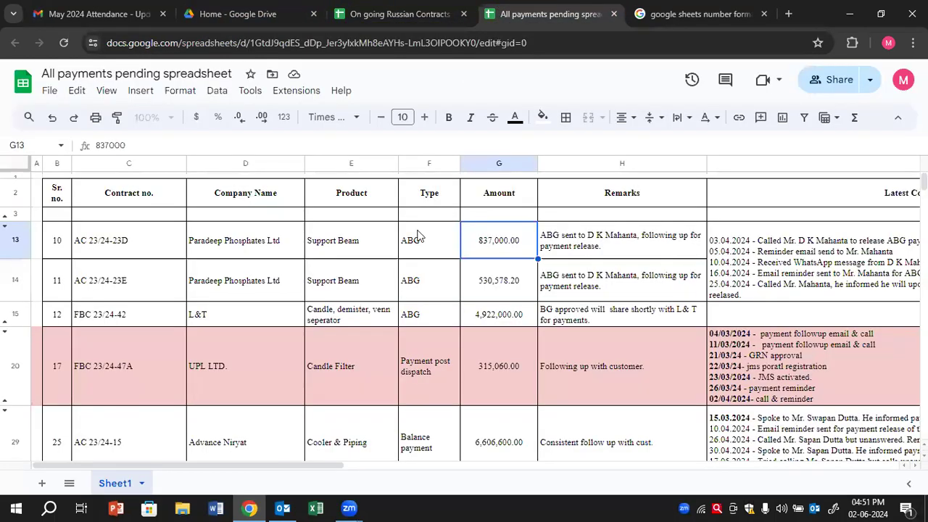
Step: Select the amounts in cells G13:G56 of the payments sheet, checking the number format instructions in the search results
left_click(491, 155)
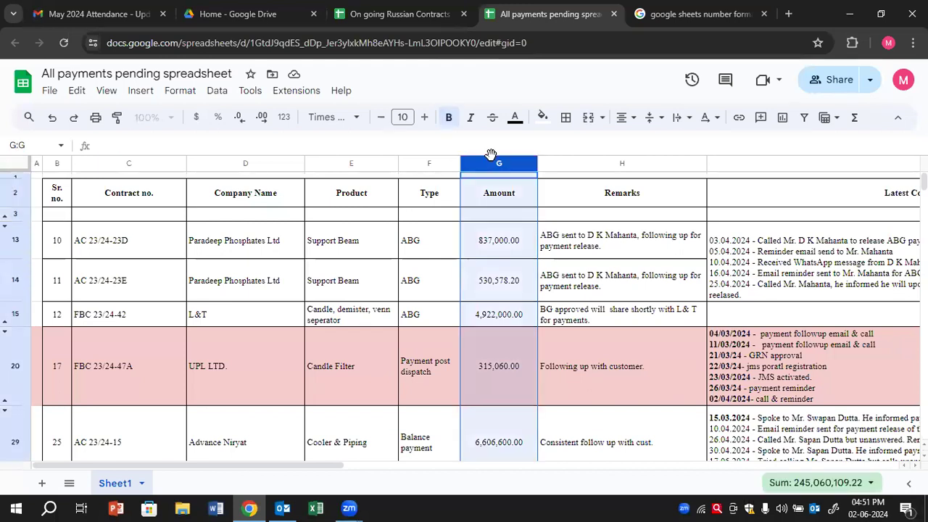
left_click_drag(478, 245, 487, 327)
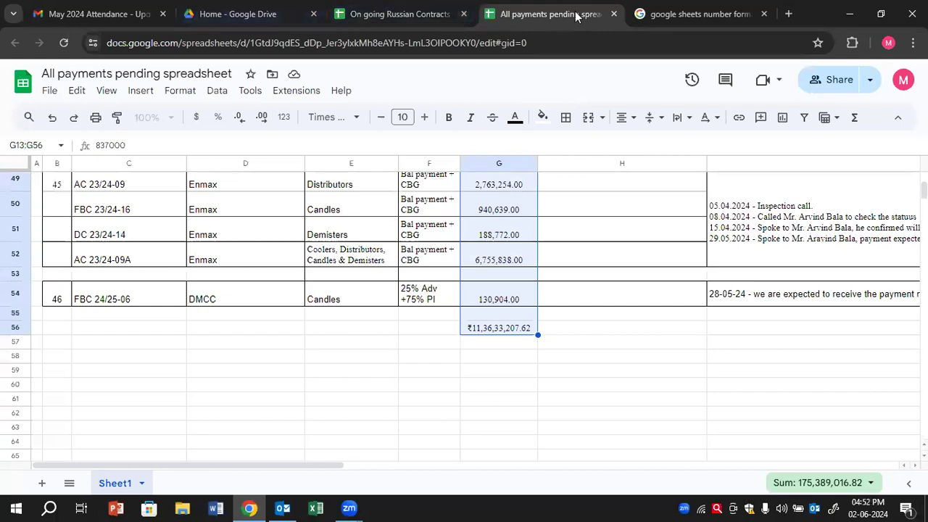
left_click(674, 13)
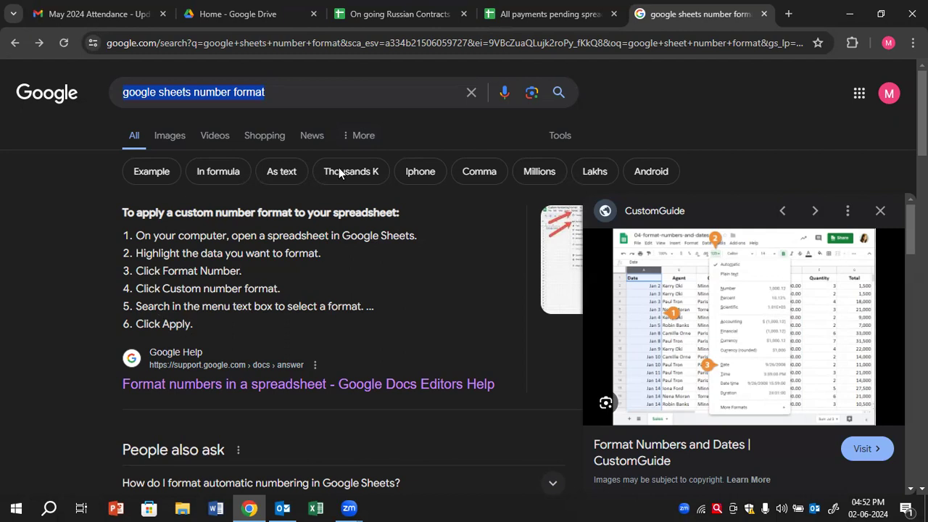
left_click(513, 12)
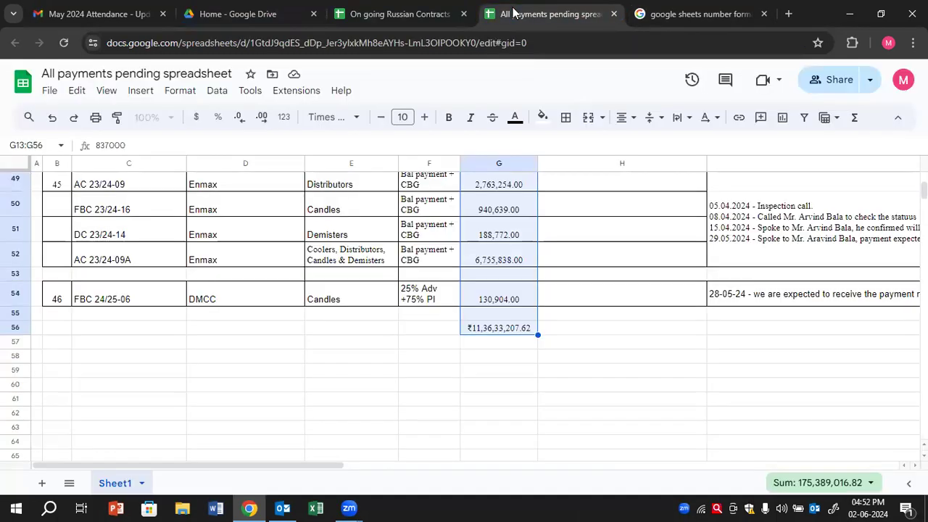
scroll(516, 246, "up", 15)
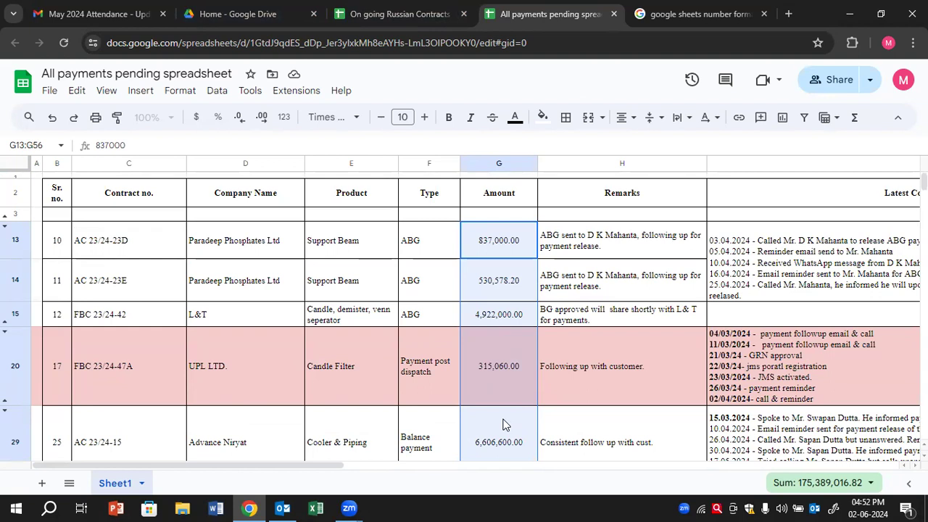
Step: Apply the standard Number format to the selected amounts in G13:G56
left_click(178, 93)
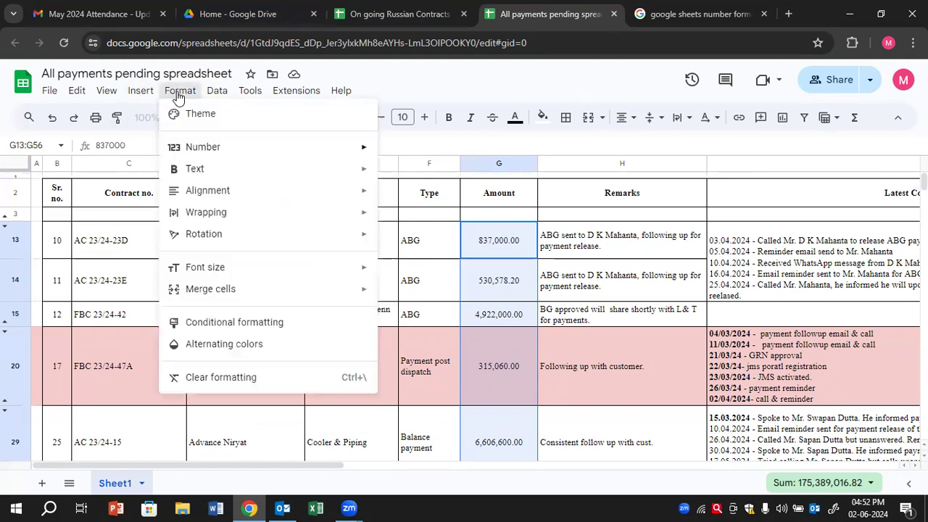
mouse_move(188, 149)
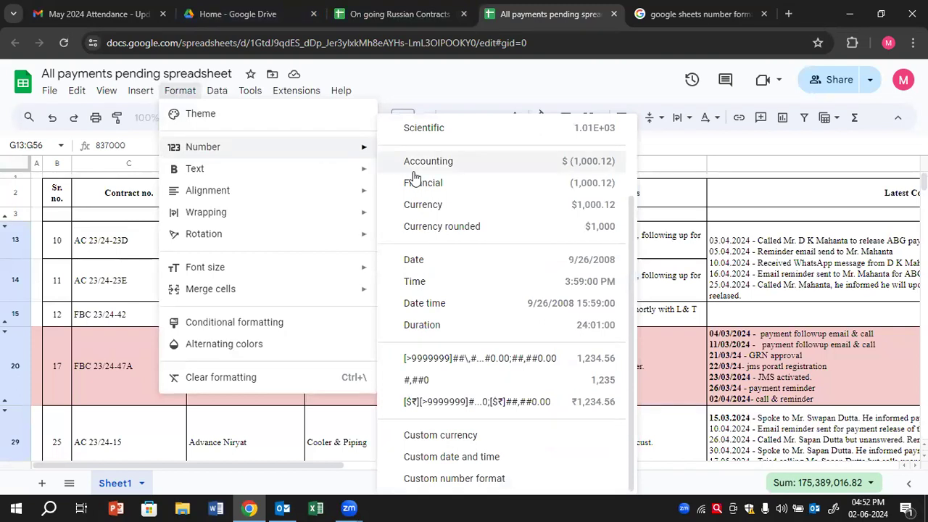
scroll(406, 179, "up", 2)
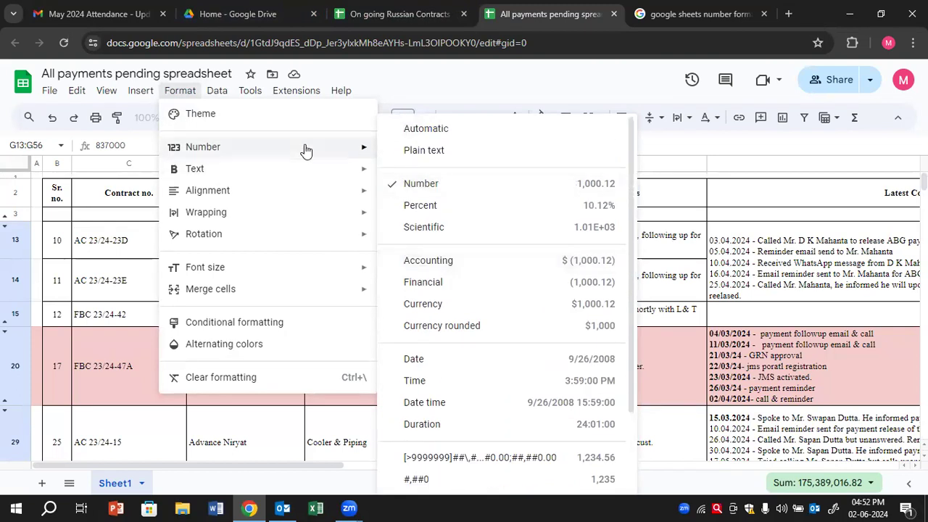
left_click(421, 186)
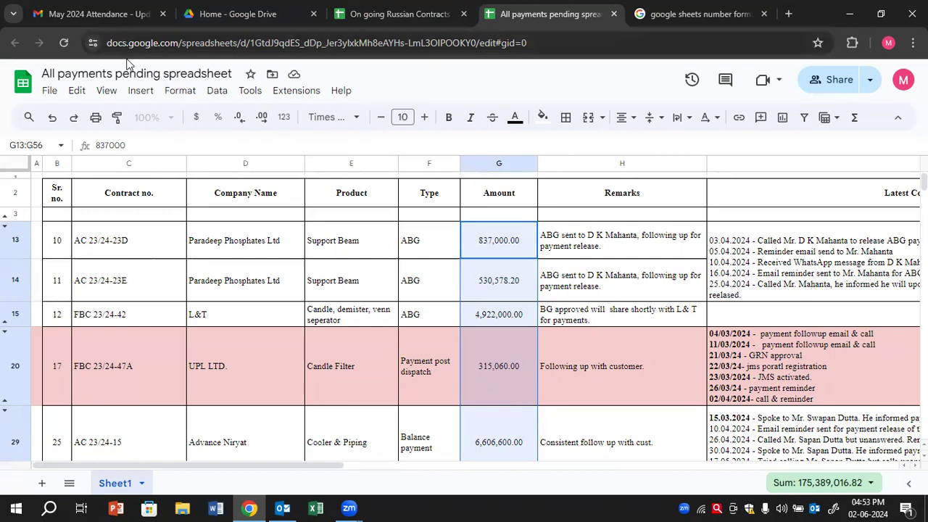
Step: Open the custom number formats for the selected amounts and look through the available format patterns
left_click(177, 92)
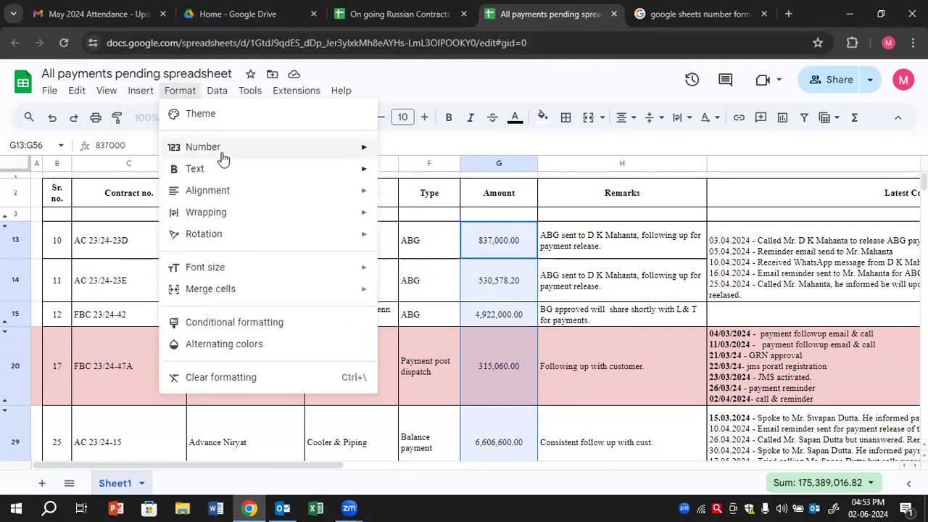
mouse_move(197, 155)
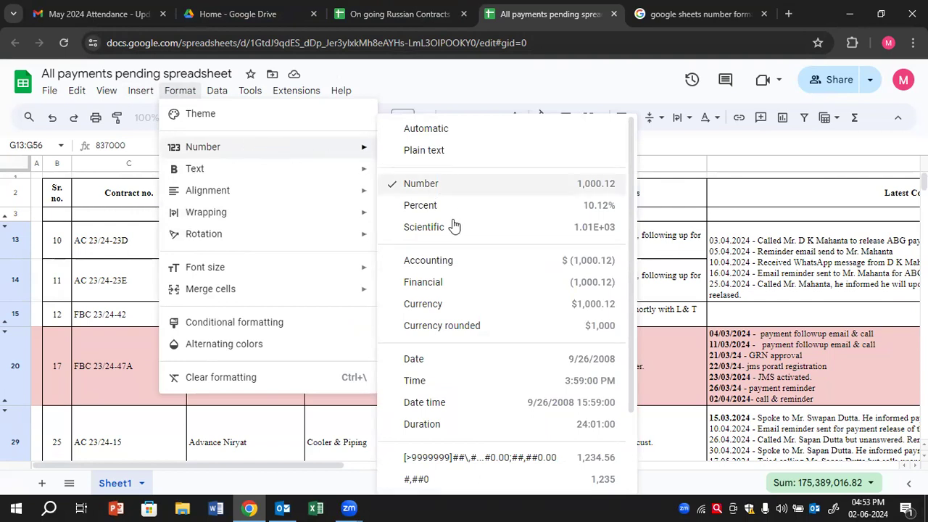
scroll(457, 304, "down", 3)
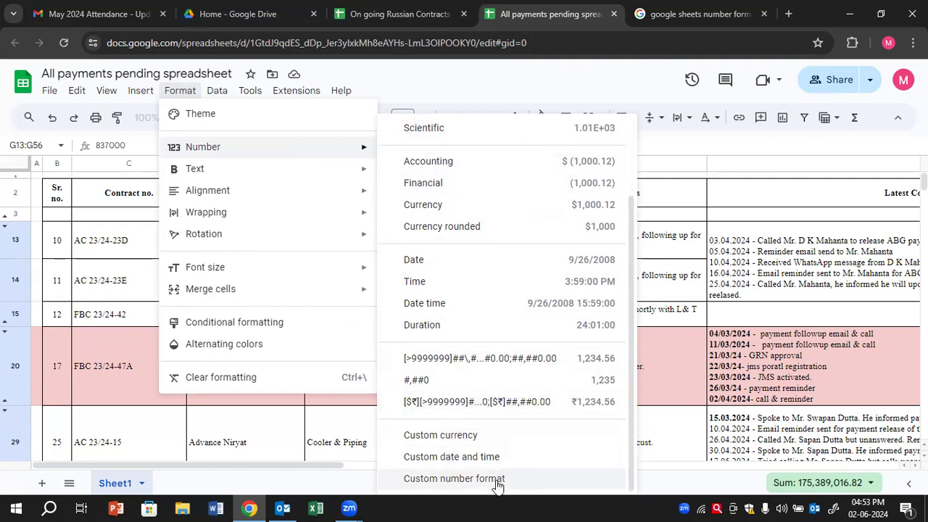
left_click(450, 480)
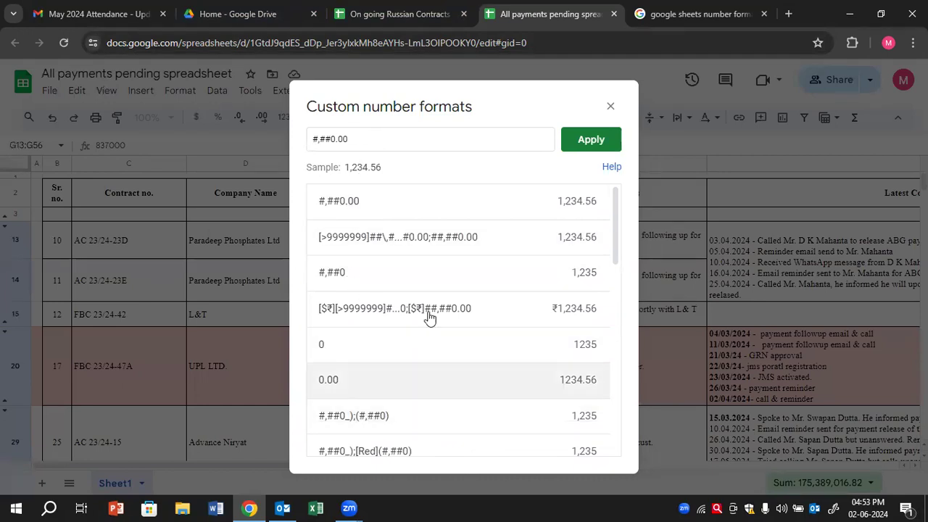
scroll(410, 317, "down", 5)
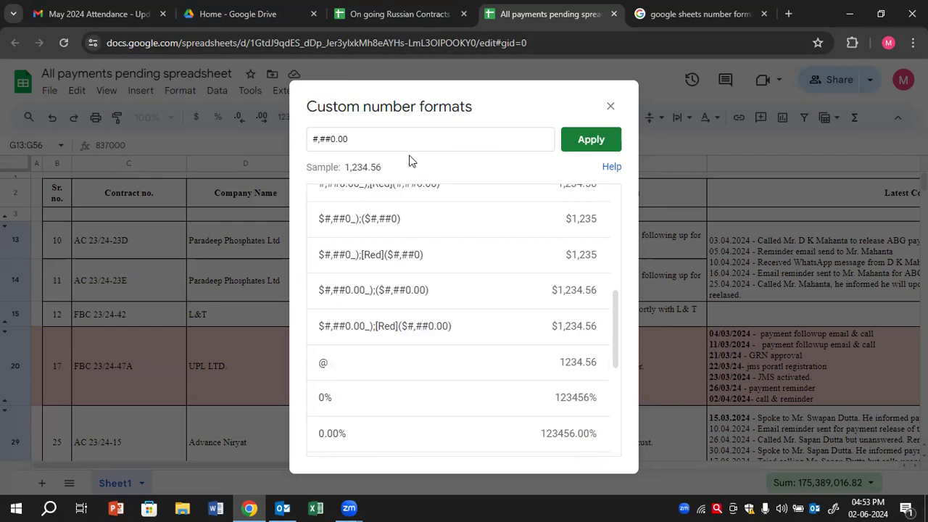
scroll(398, 242, "up", 4)
scroll(398, 242, "up", 2)
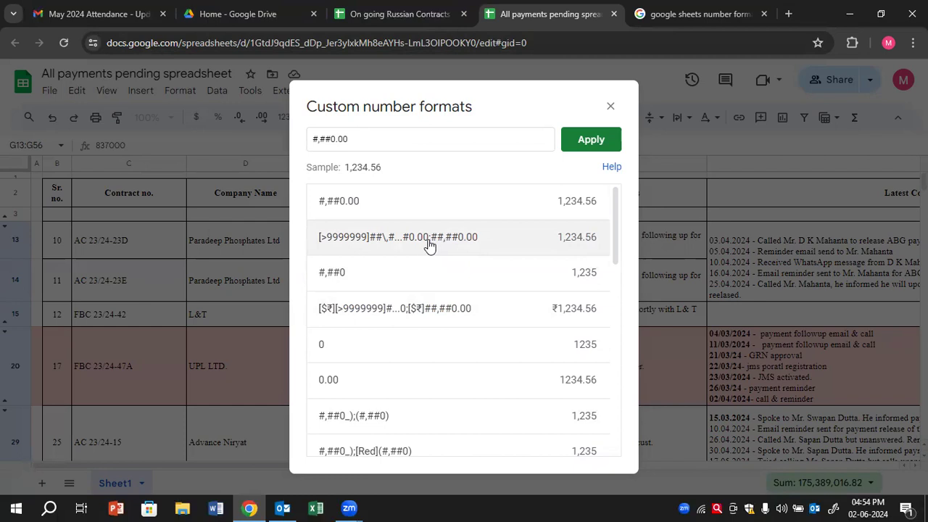
Step: Enter the custom format [>9999999]##\,##\,##\,##0.00;[>99999]##\,##\,##0.00;##,##0.00 and close the dialog without applying it
type("[>9999999]##\\,##\\,##\\,##0.00;[>99999]##\\,##\\,##0.00;##,##0.00")
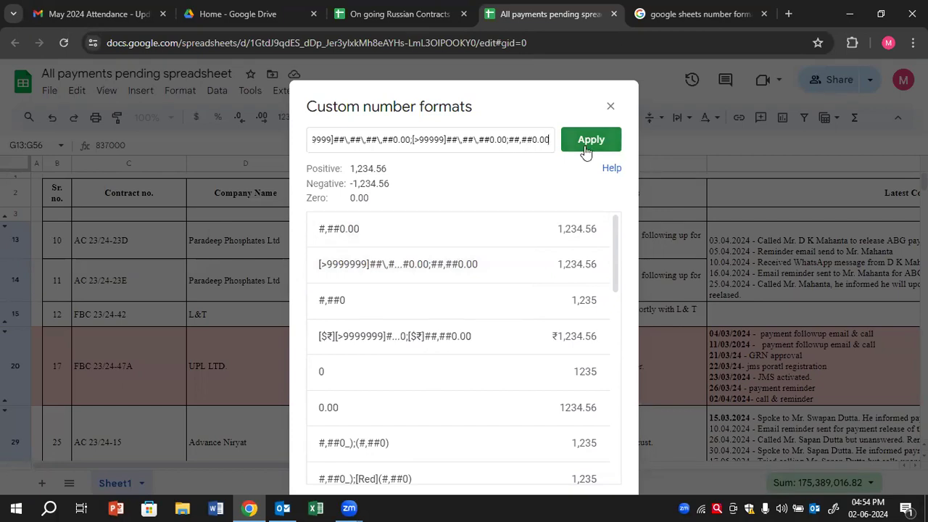
left_click(510, 131)
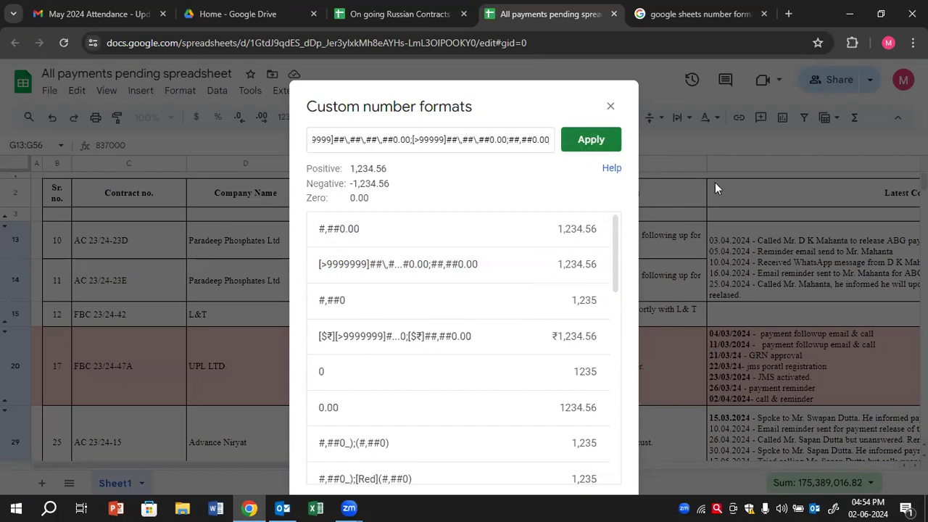
left_click(705, 135)
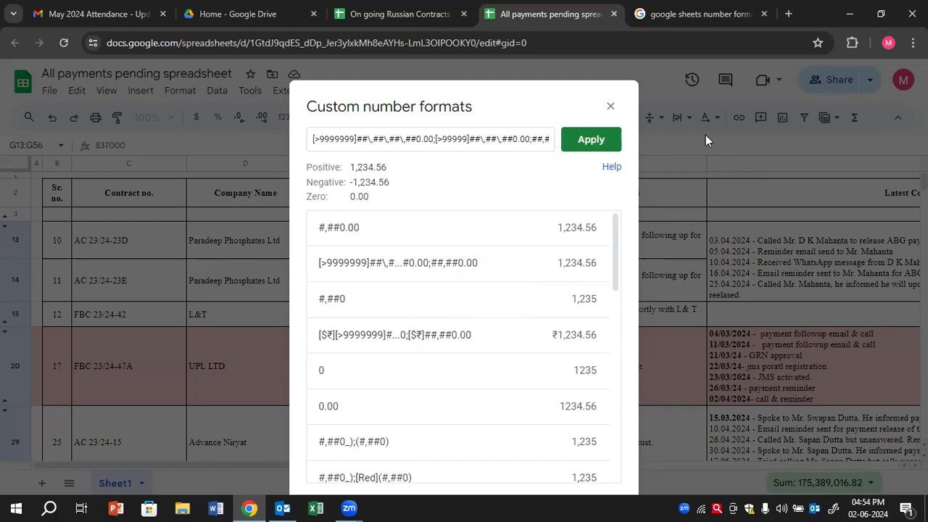
key("Escape")
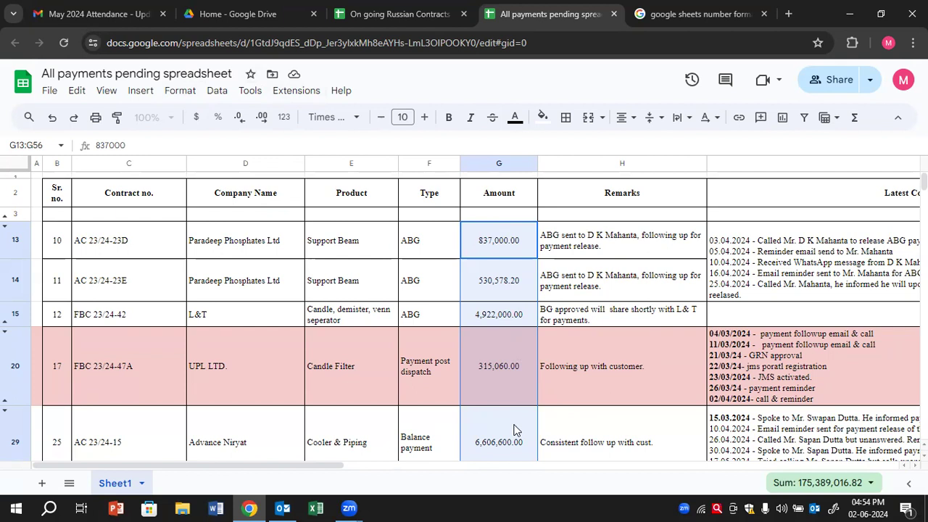
Step: Apply the saved custom rupee format [$₹][>9999999]#...0;[$₹]##,##0.00 to the amounts in G13:G56
left_click(181, 92)
mouse_move(207, 151)
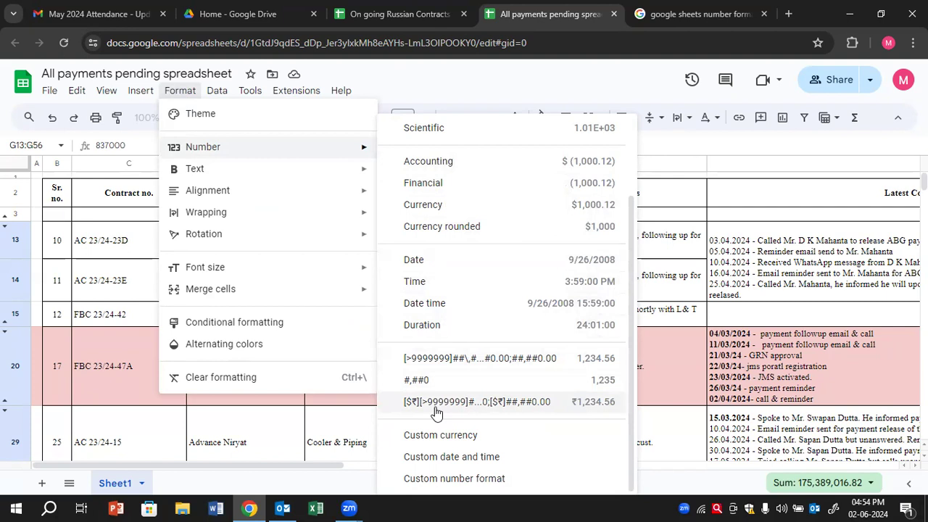
left_click(524, 408)
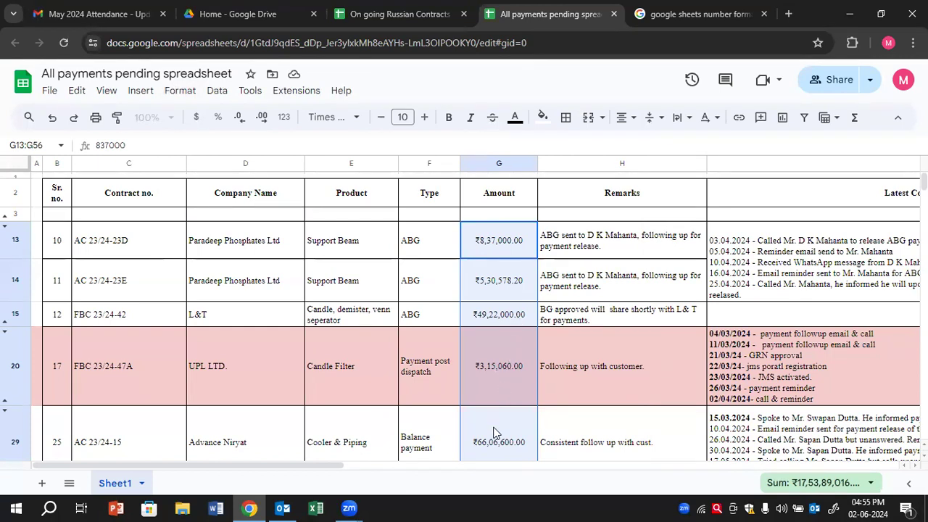
Step: Format the amounts in G13:G56 with the saved Indian grouping pattern [>9999999]##\,#...#0.00;##,##0.00, without a currency symbol
scroll(493, 433, "down", 2)
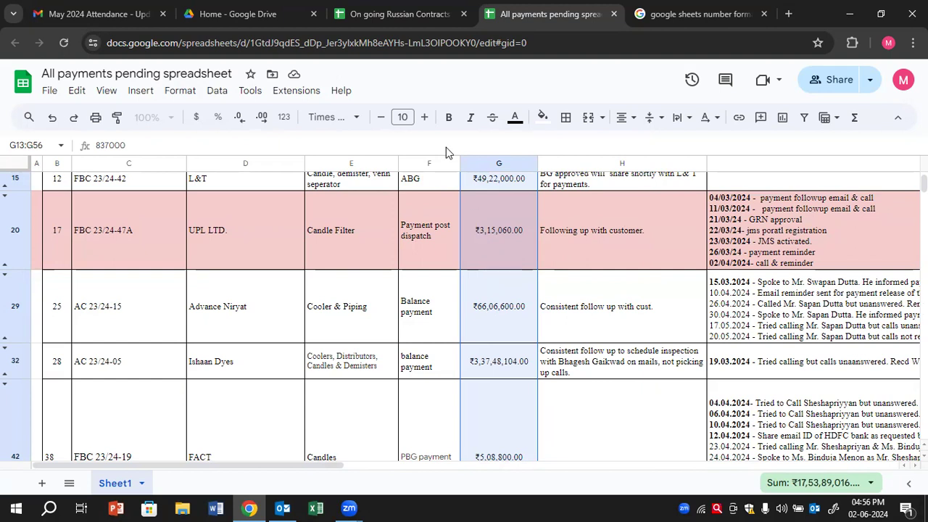
left_click(177, 91)
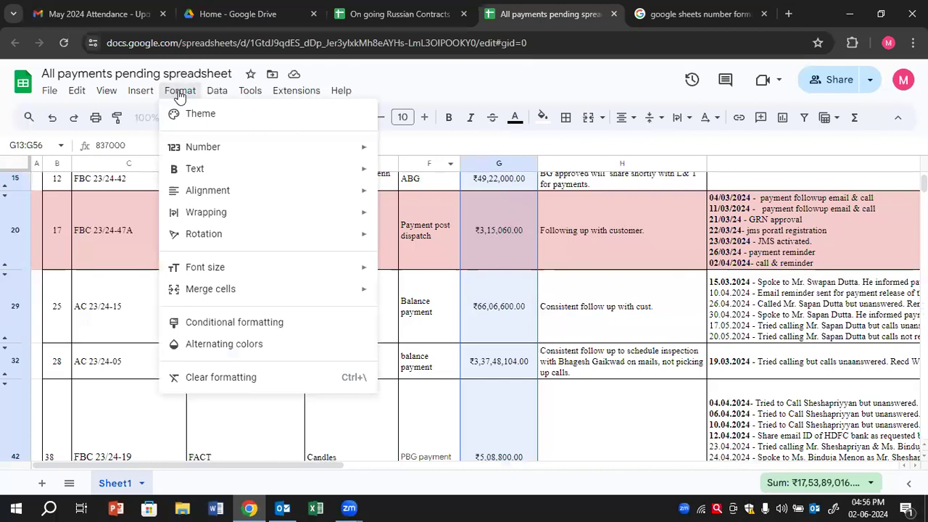
mouse_move(218, 148)
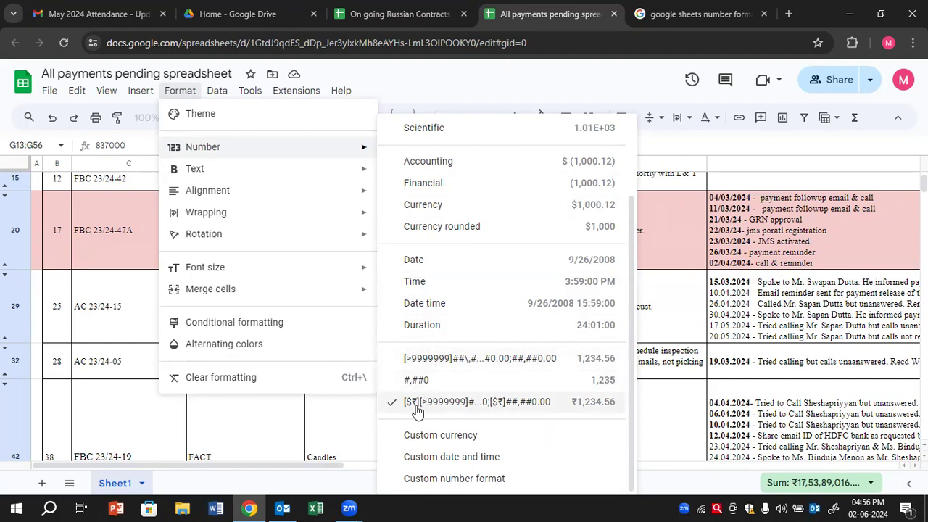
left_click(426, 363)
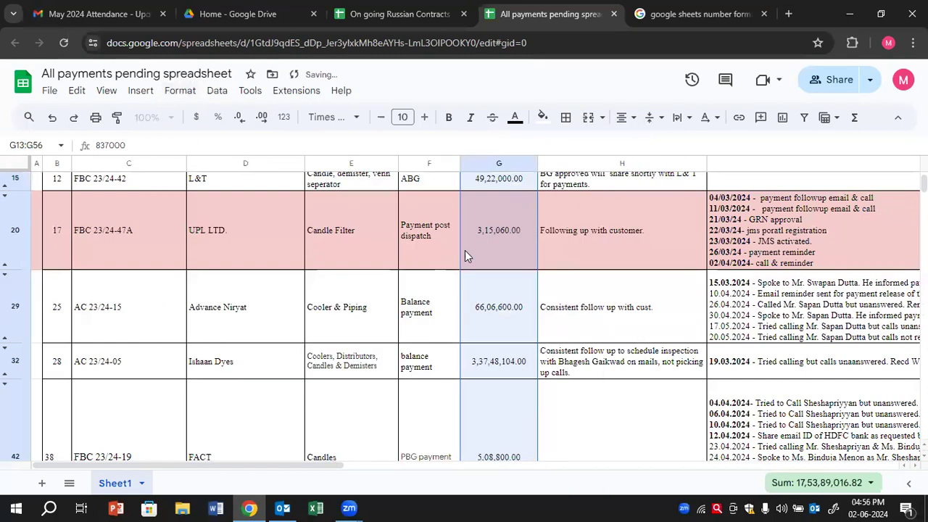